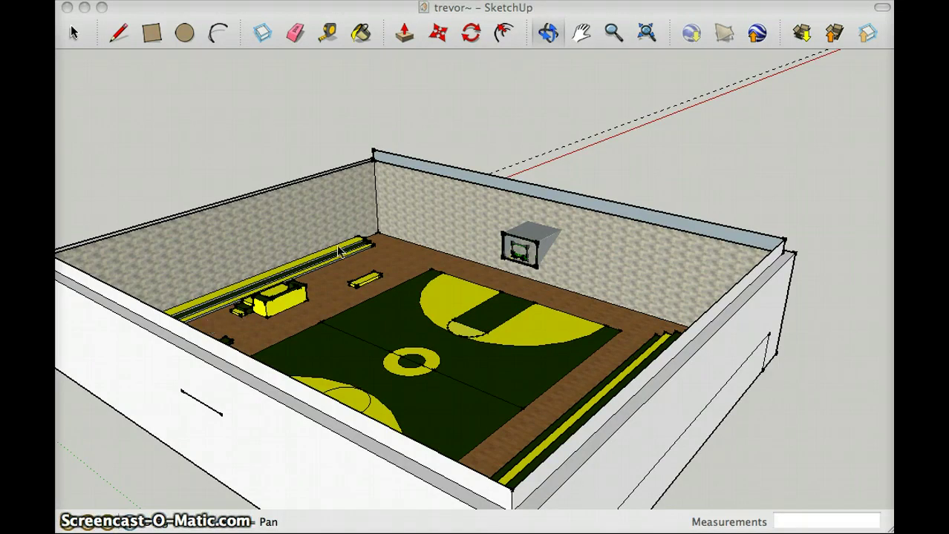
# Orbit the camera to a high corner view of the whole gym
pyautogui.moveTo(562, 130); pyautogui.dragTo(506, 433)
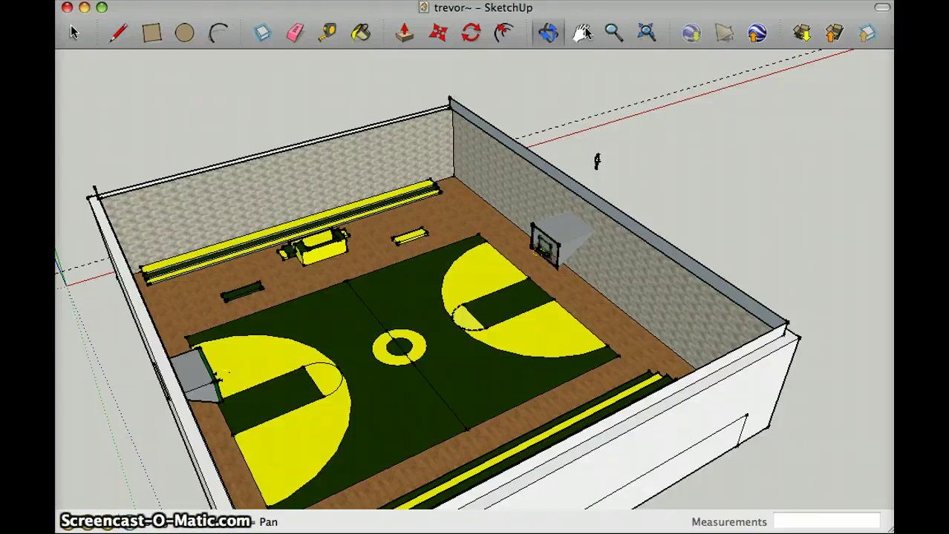
# Orbit around and down to court level, facing the tiered bleachers across the green floor
pyautogui.moveTo(469, 198); pyautogui.dragTo(254, 322)
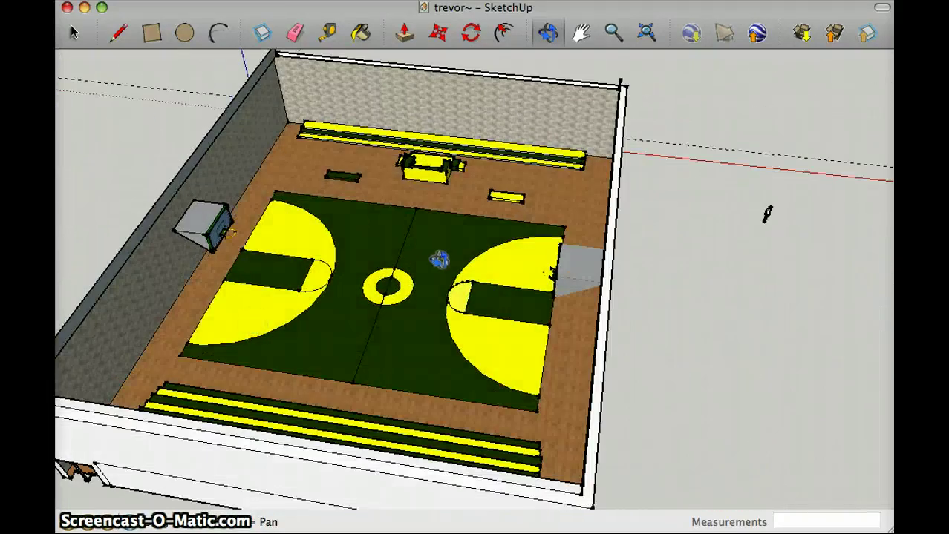
pyautogui.moveTo(412, 243); pyautogui.dragTo(419, 152)
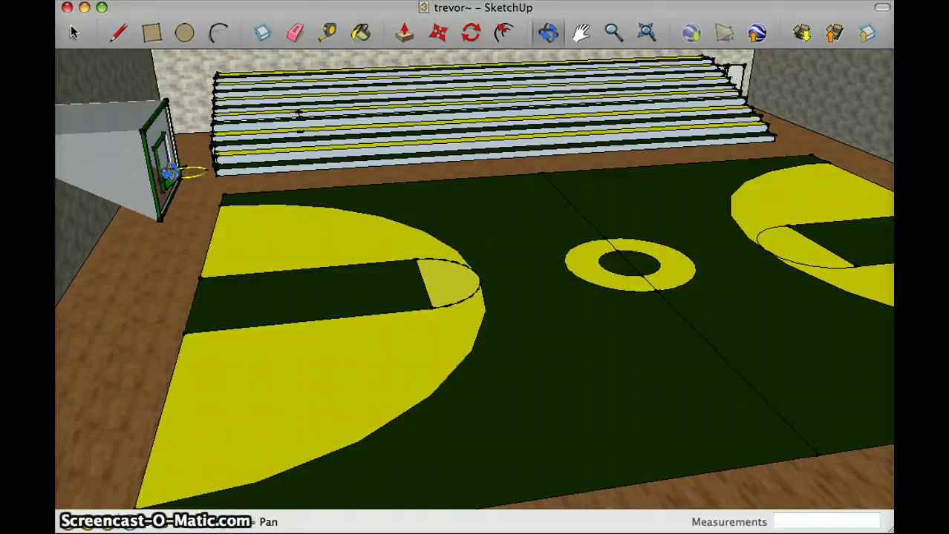
# Zoom out, orbit around the gym, then zoom in over the centre circle beside the score table
pyautogui.scroll(-3, 725, 317)
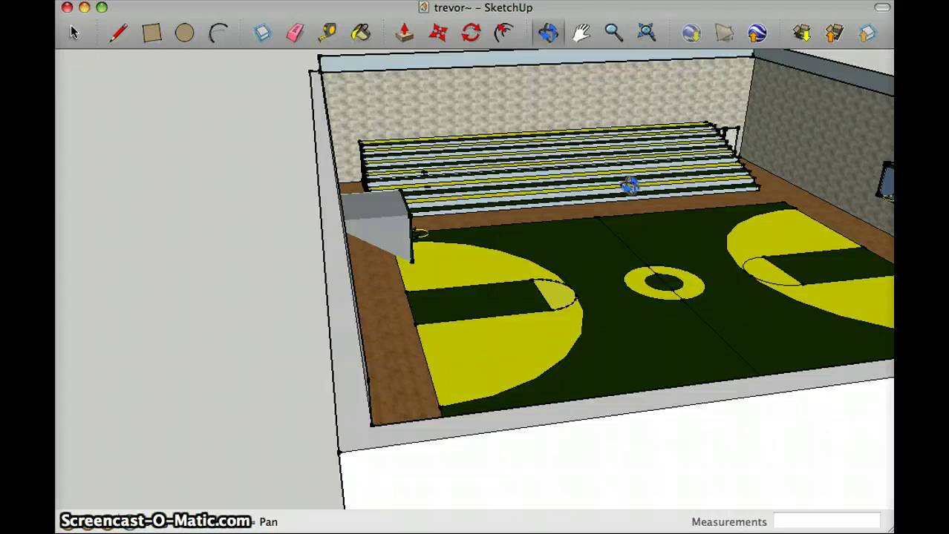
pyautogui.moveTo(576, 271); pyautogui.dragTo(761, 290)
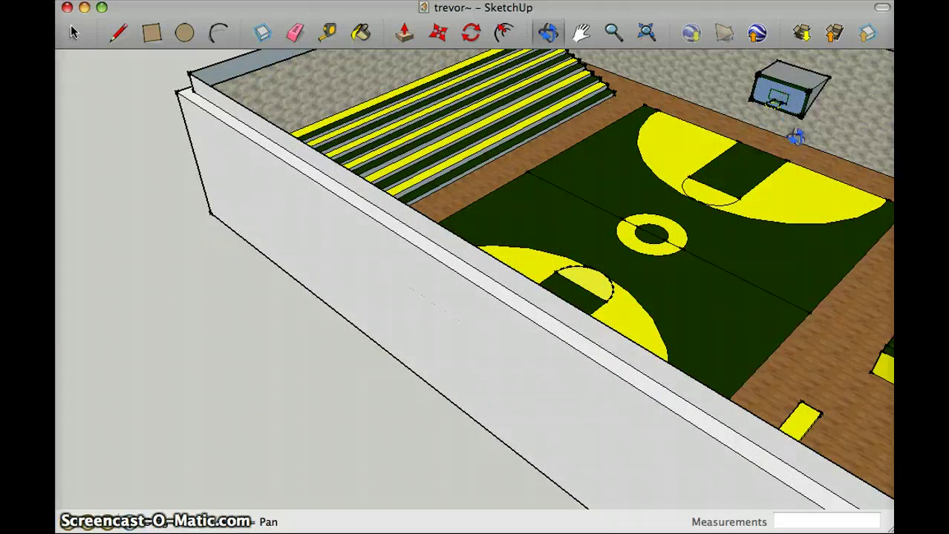
pyautogui.moveTo(804, 275); pyautogui.dragTo(860, 257)
pyautogui.scroll(5, 557, 116)
pyautogui.moveTo(535, 172); pyautogui.dragTo(604, 91)
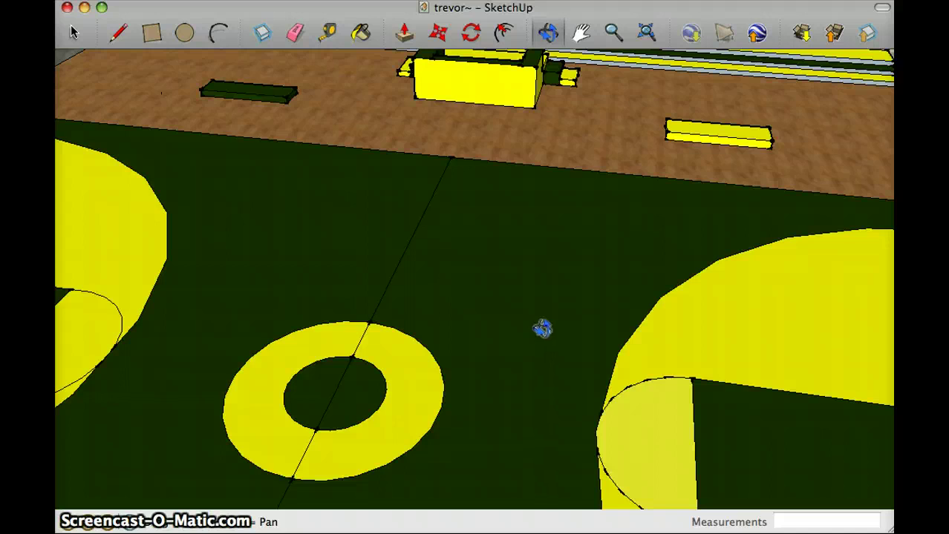
# Zoom out, orbit around the court, then zoom back in low toward the score table side
pyautogui.scroll(-5, 509, 306)
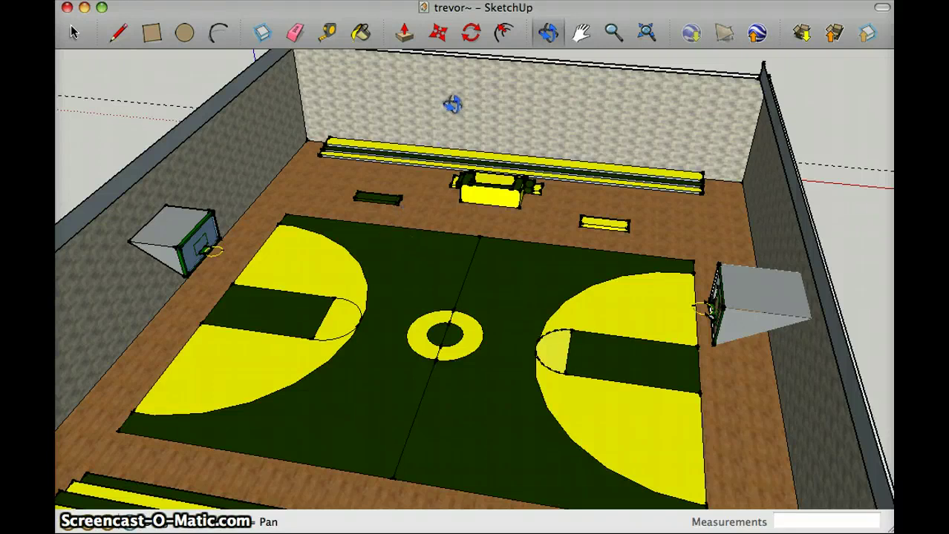
pyautogui.moveTo(622, 302); pyautogui.dragTo(635, 286)
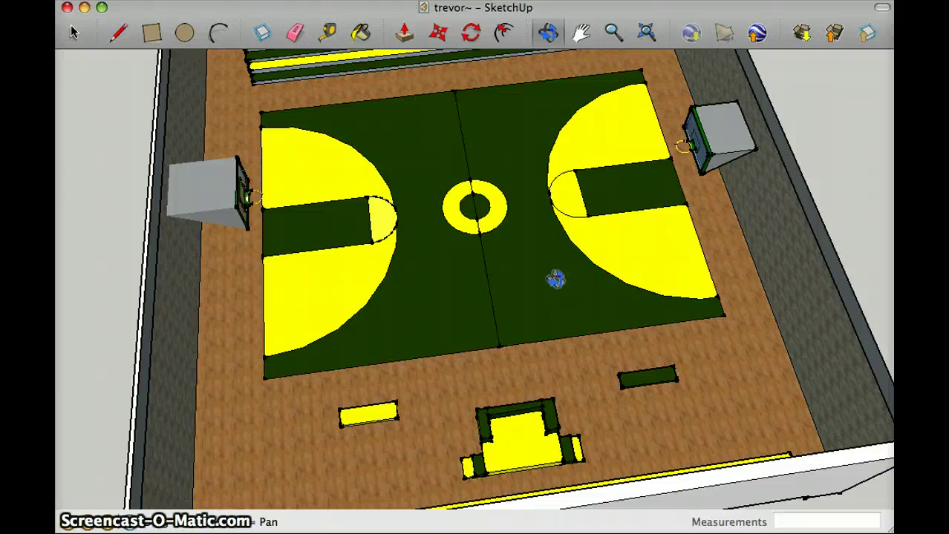
pyautogui.moveTo(521, 277); pyautogui.dragTo(421, 289)
pyautogui.moveTo(364, 189); pyautogui.dragTo(492, 214)
pyautogui.scroll(5, 402, 276)
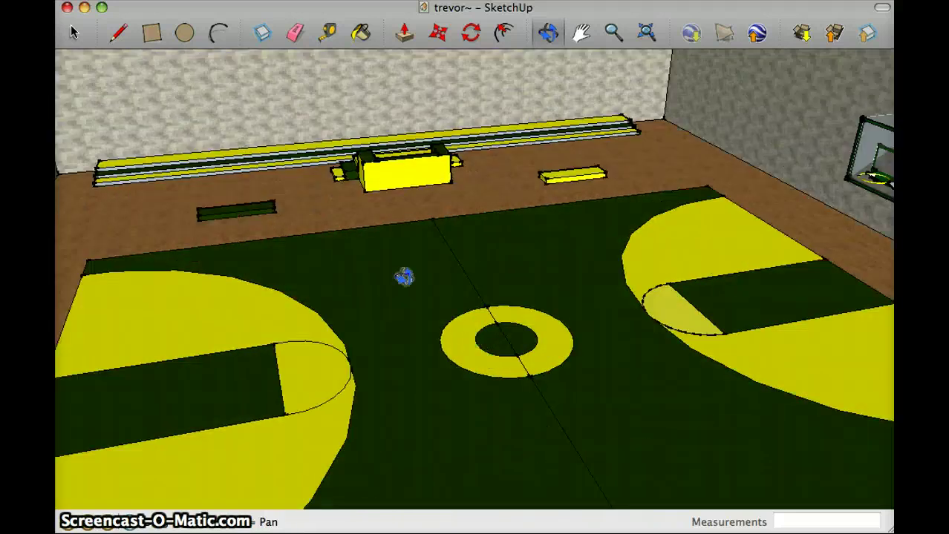
pyautogui.moveTo(405, 187); pyautogui.dragTo(355, 159)
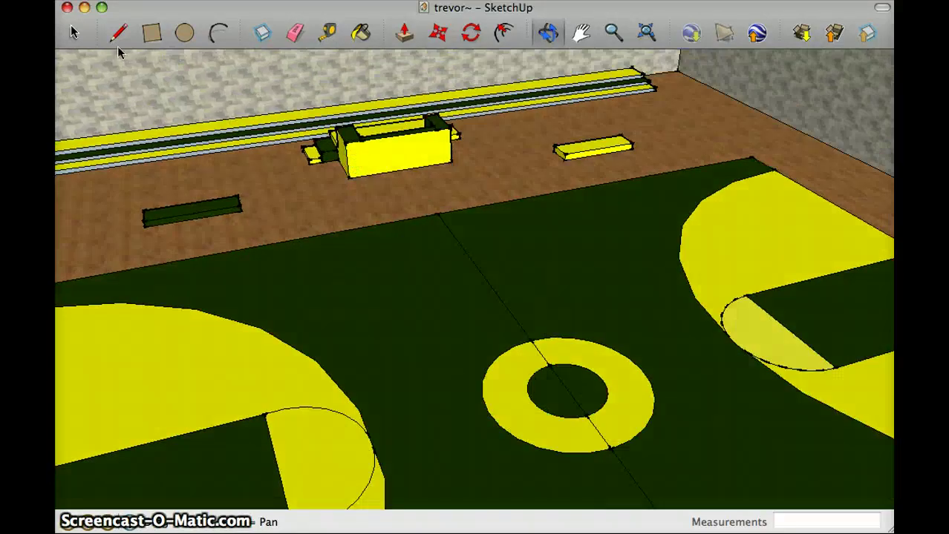
pyautogui.click(73, 32)
pyautogui.click(373, 165)
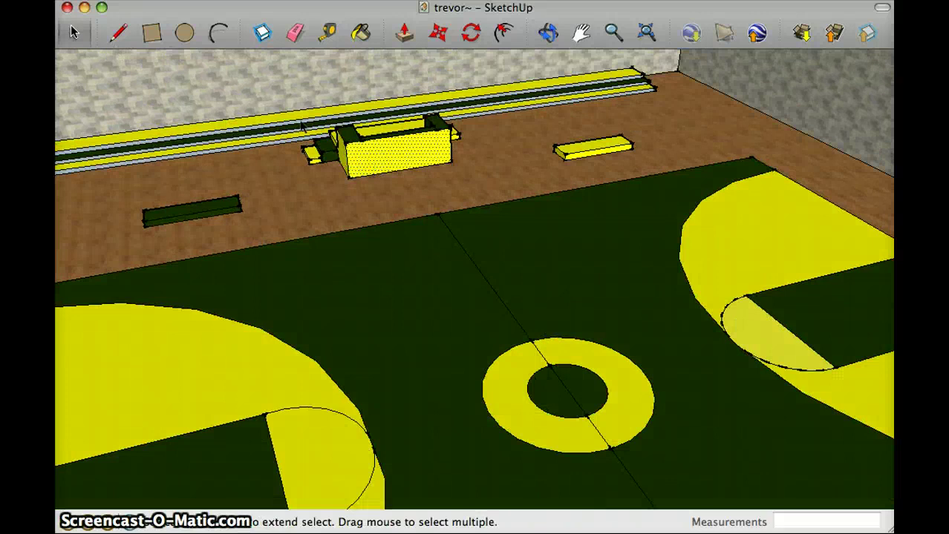
pyautogui.moveTo(494, 136); pyautogui.dragTo(290, 160)
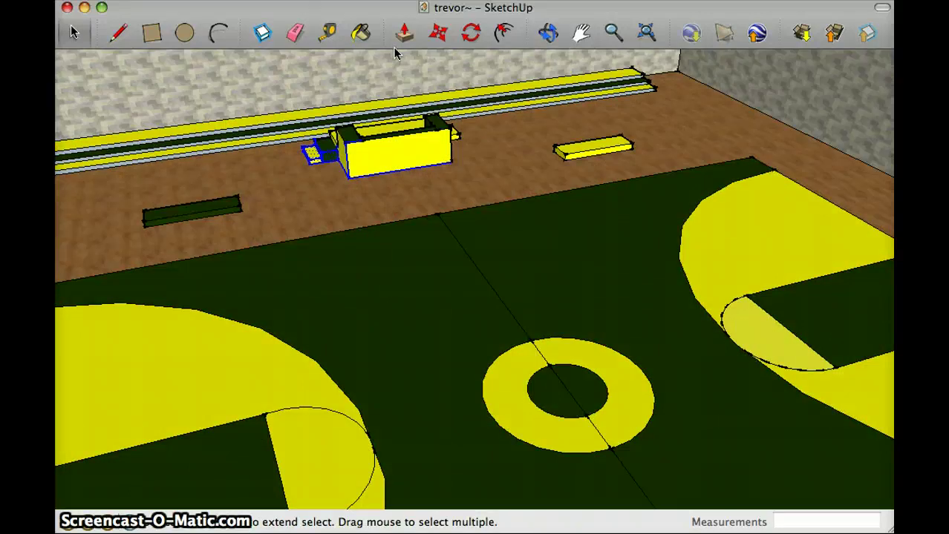
pyautogui.click(469, 33)
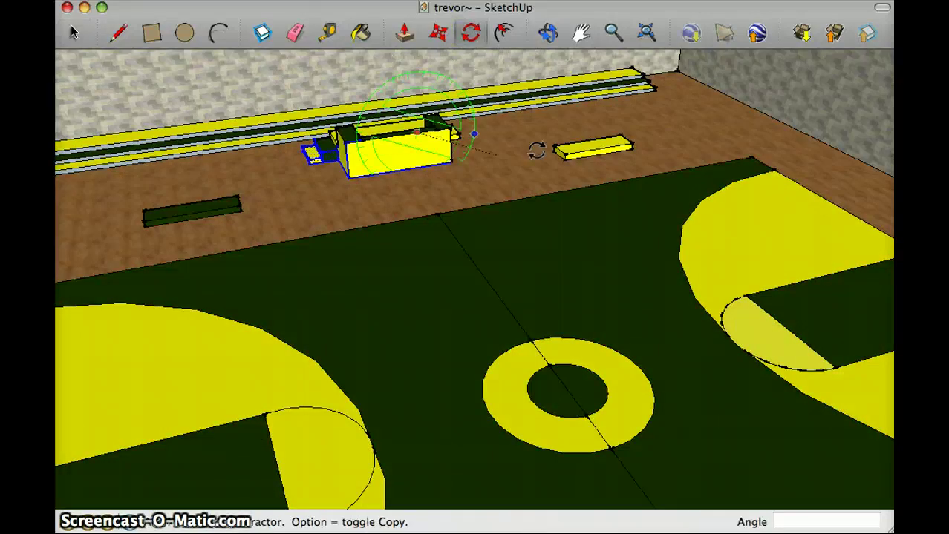
pyautogui.click(417, 132)
pyautogui.click(476, 156)
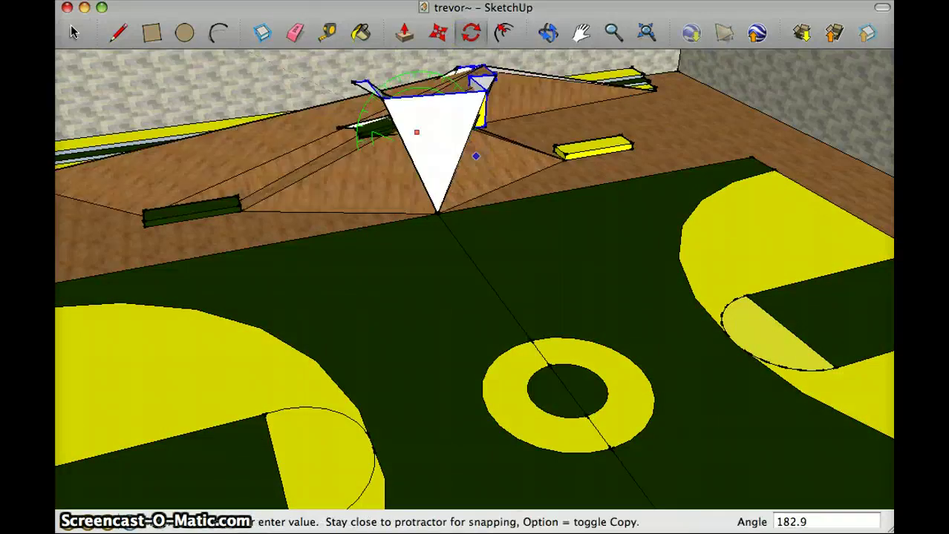
pyautogui.click(178, 2)
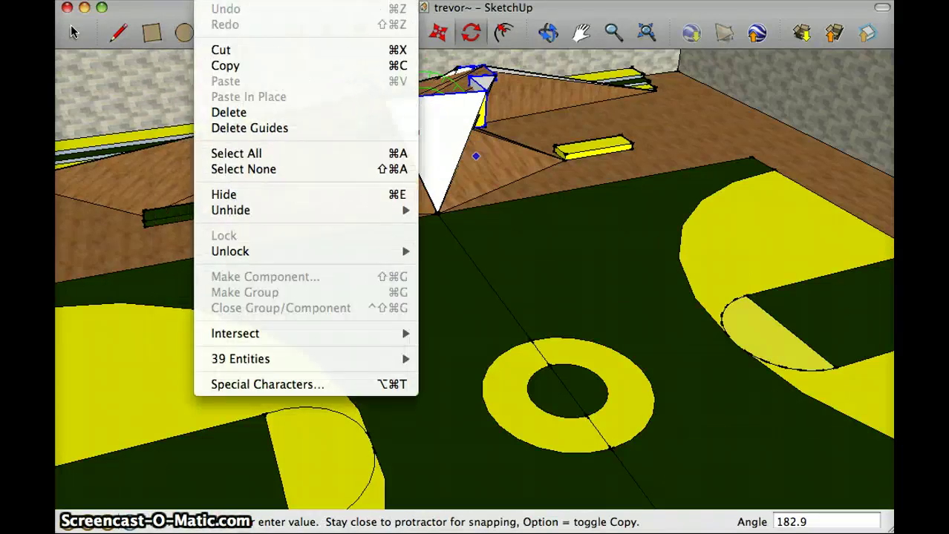
pyautogui.click(749, 238)
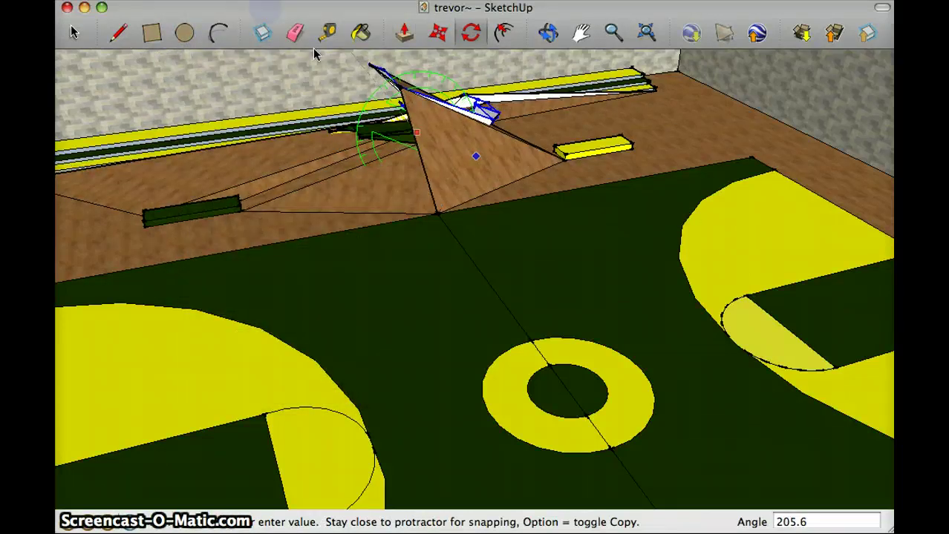
pyautogui.click(374, 138)
pyautogui.click(212, 0)
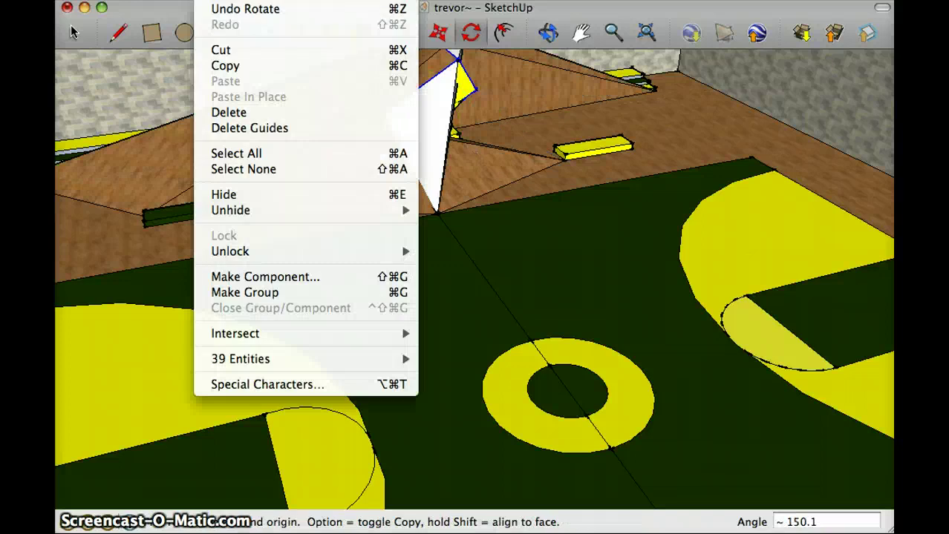
pyautogui.click(250, 9)
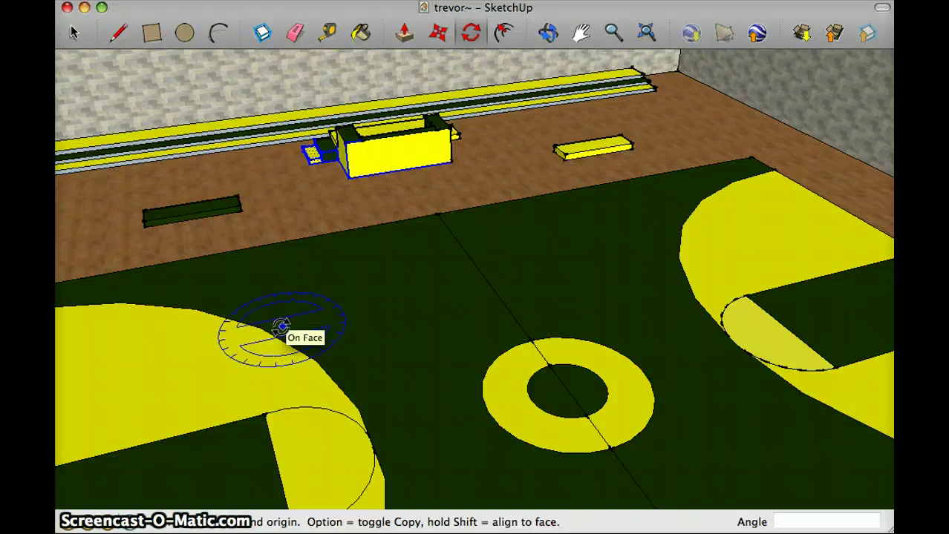
# Zoom out and orbit to an overhead view looking down the court's length
pyautogui.scroll(-5, 430, 154)
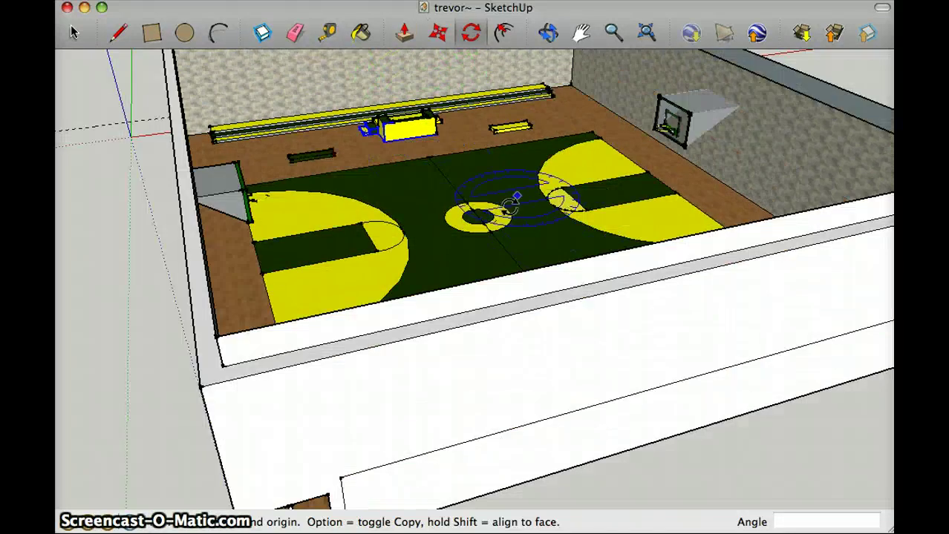
pyautogui.click(547, 34)
pyautogui.moveTo(520, 223); pyautogui.dragTo(832, 354)
pyautogui.click(328, 33)
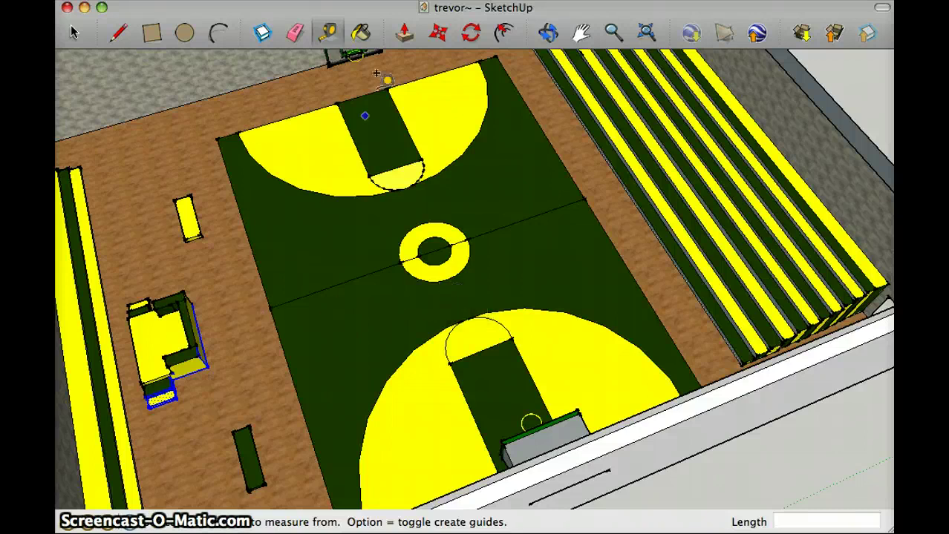
# Orbit from the court's long side around to an overhead, then oblique, view of the floor
pyautogui.click(548, 32)
pyautogui.moveTo(565, 223); pyautogui.dragTo(418, 252)
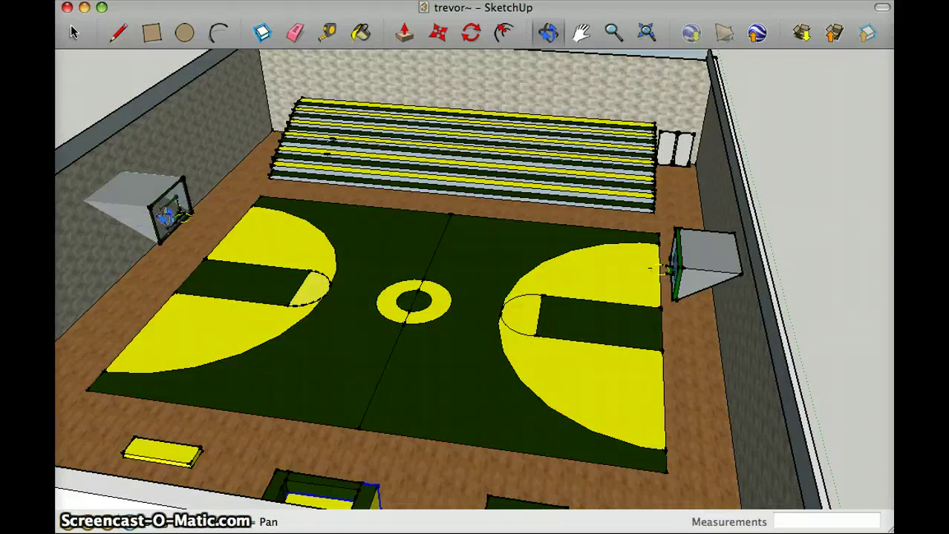
pyautogui.moveTo(306, 296); pyautogui.dragTo(713, 388)
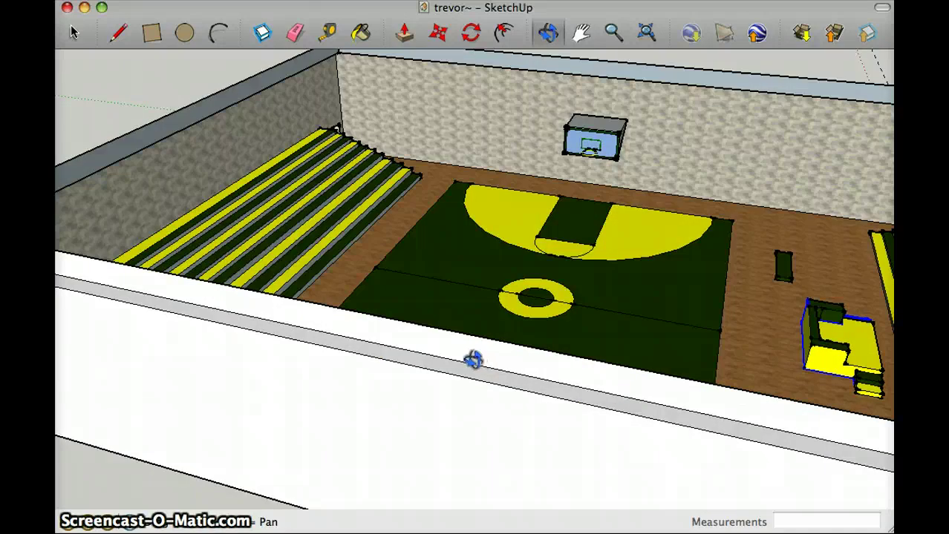
pyautogui.moveTo(586, 167); pyautogui.dragTo(607, 275)
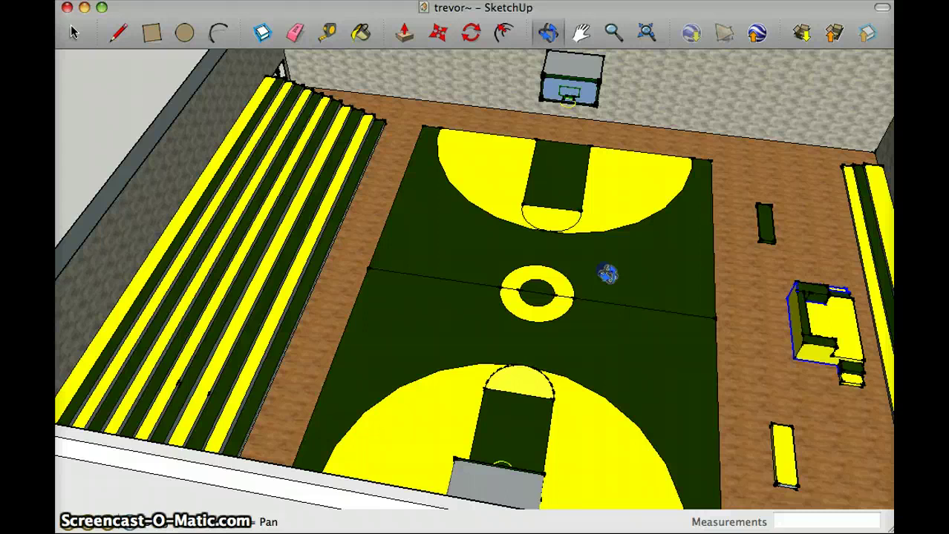
pyautogui.moveTo(607, 275); pyautogui.dragTo(279, 268)
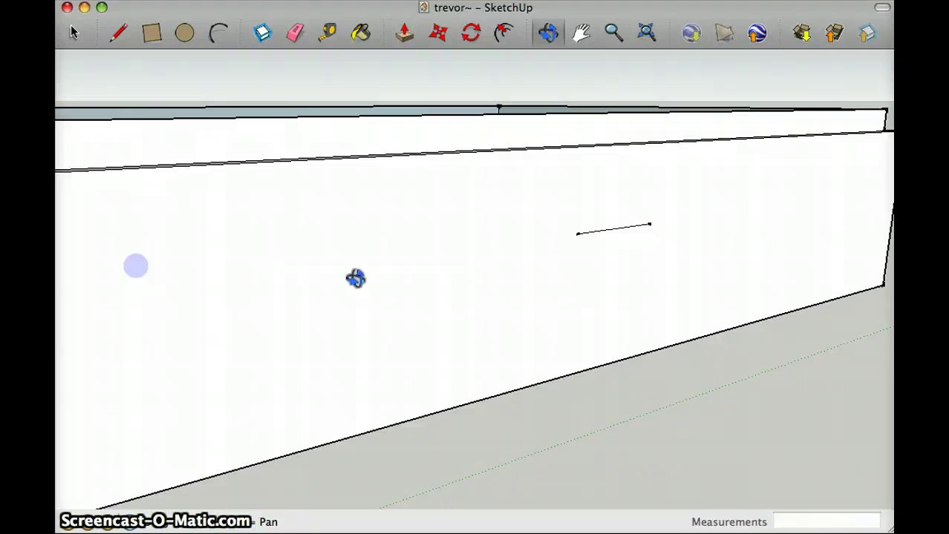
pyautogui.moveTo(355, 279); pyautogui.dragTo(421, 476)
pyautogui.scroll(10, 241, 231)
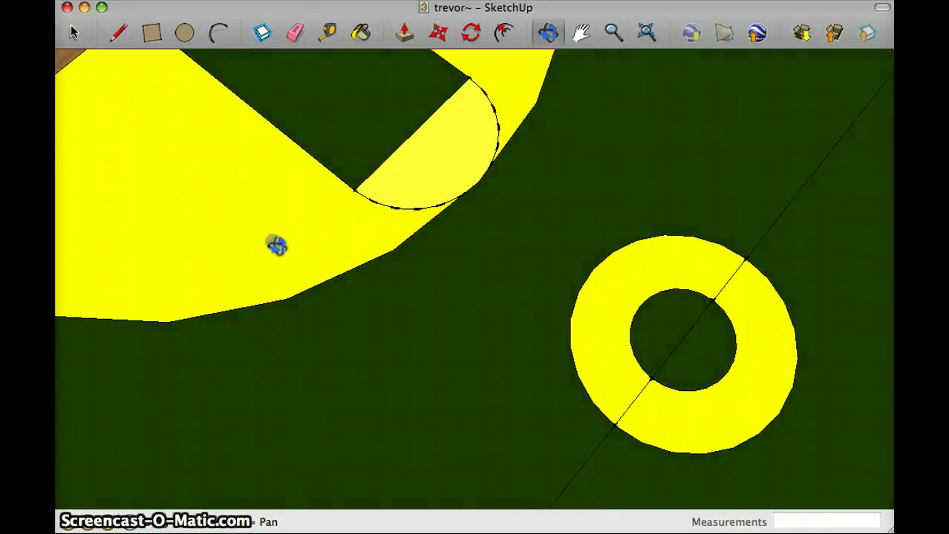
pyautogui.scroll(-5, 668, 222)
pyautogui.moveTo(583, 303); pyautogui.dragTo(612, 213)
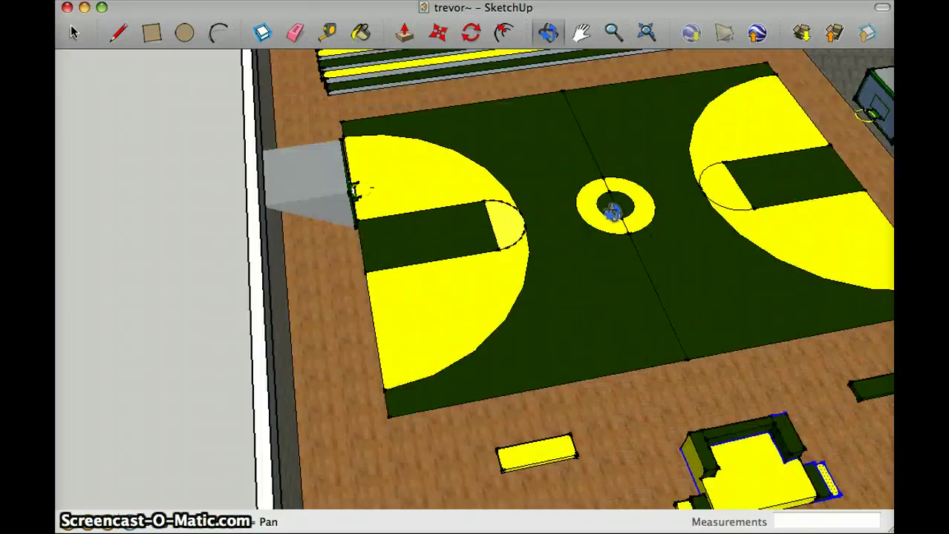
# Keep orbiting past the bleachers and baskets, ending overhead with the far hoop and score table near
pyautogui.scroll(-3, 613, 213)
pyautogui.moveTo(724, 254); pyautogui.dragTo(477, 211)
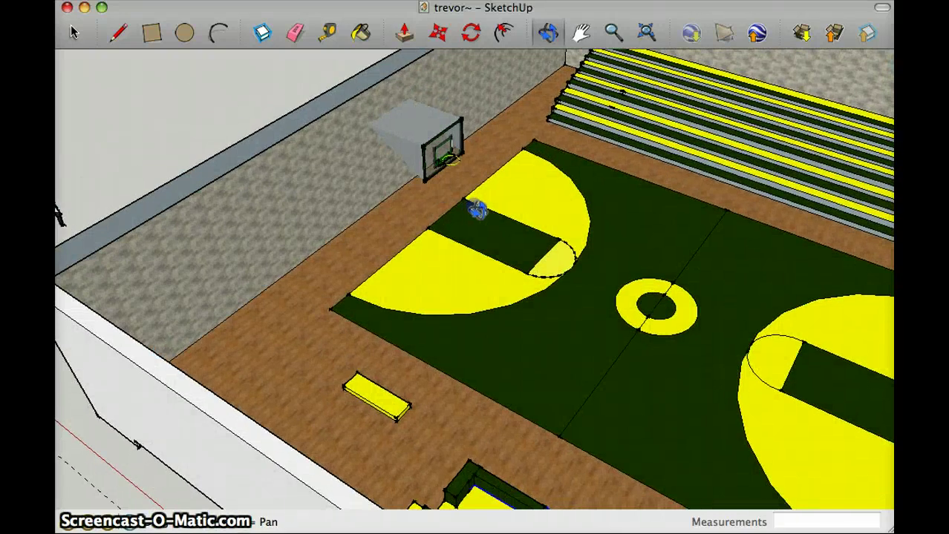
pyautogui.moveTo(514, 159); pyautogui.dragTo(483, 243)
pyautogui.moveTo(618, 280); pyautogui.dragTo(620, 247)
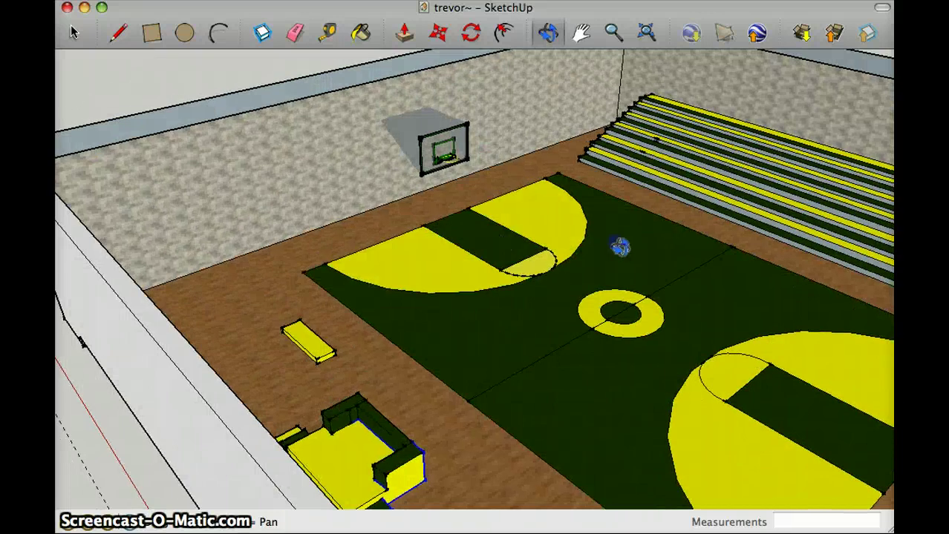
pyautogui.moveTo(413, 129); pyautogui.dragTo(441, 277)
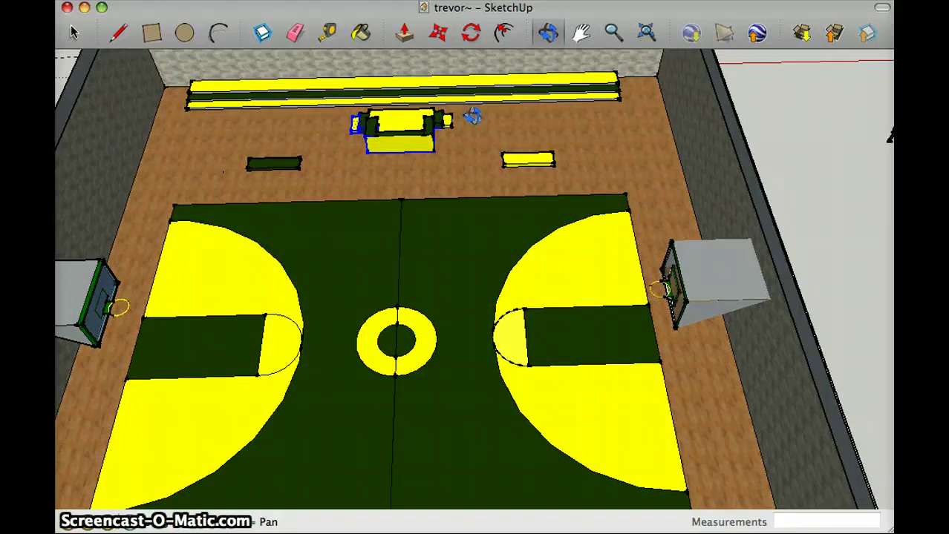
pyautogui.moveTo(370, 271); pyautogui.dragTo(775, 333)
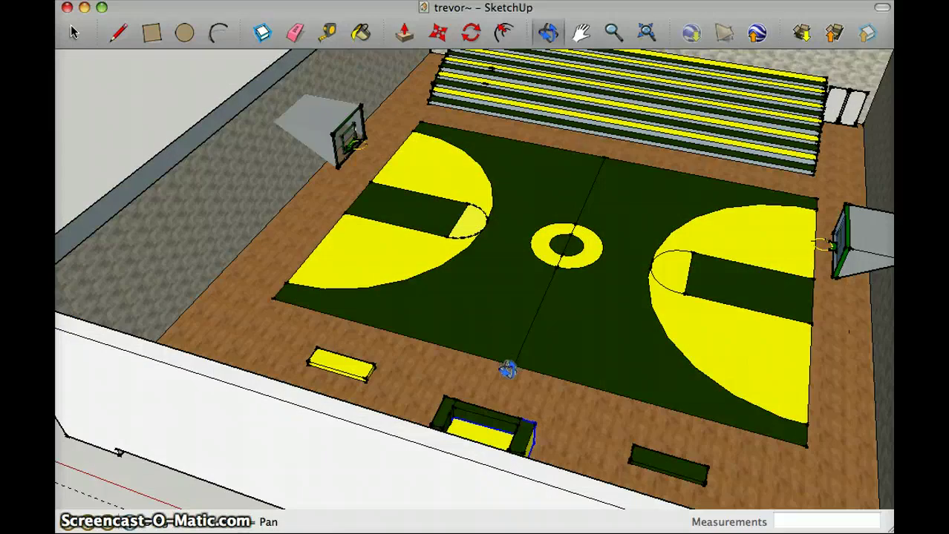
pyautogui.moveTo(594, 298); pyautogui.dragTo(205, 306)
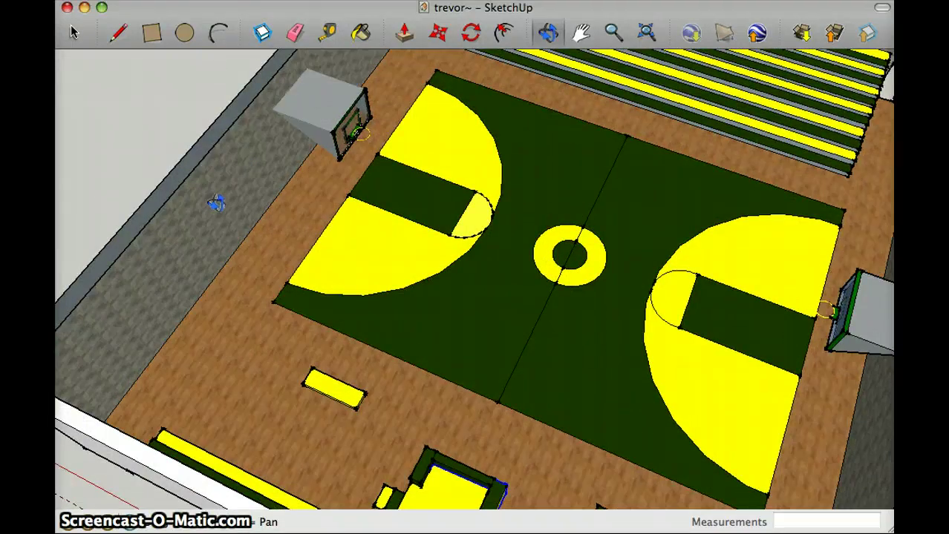
pyautogui.moveTo(523, 321); pyautogui.dragTo(226, 333)
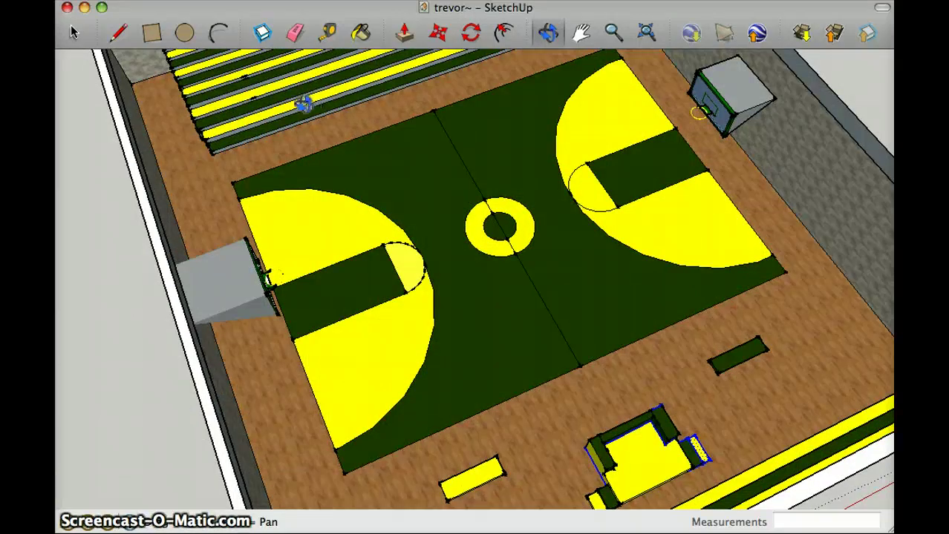
pyautogui.moveTo(618, 240); pyautogui.dragTo(406, 254)
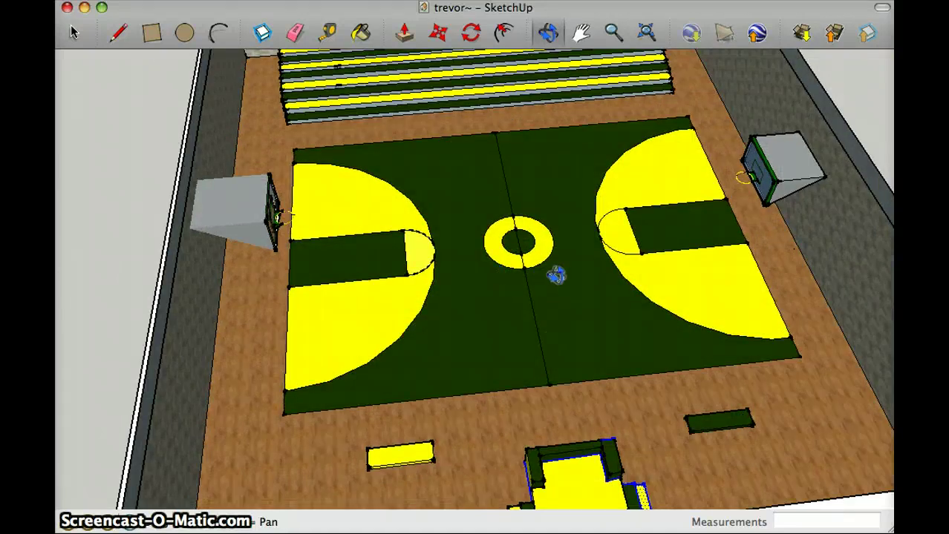
pyautogui.moveTo(682, 269); pyautogui.dragTo(401, 276)
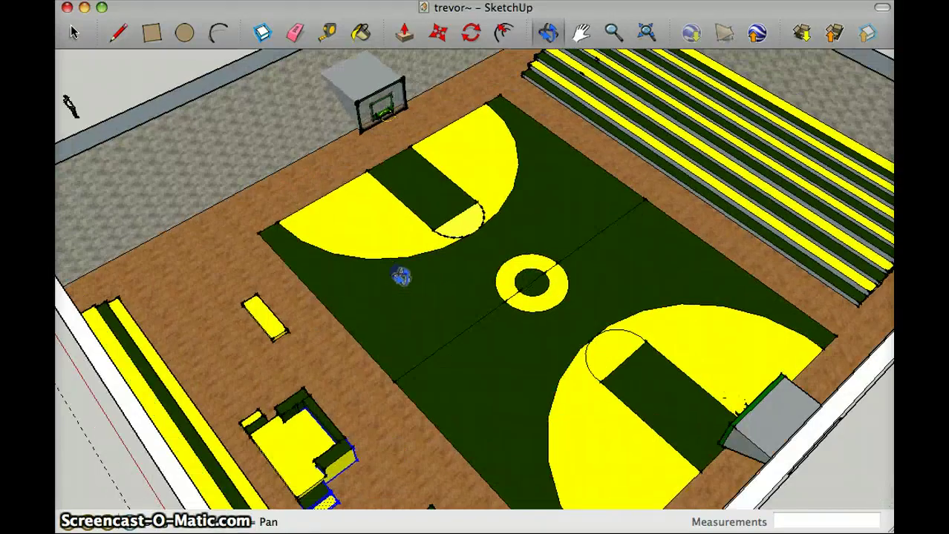
# Orbit from high overhead past the score table and bleachers, ending close on the centre circle and yellow key
pyautogui.moveTo(430, 219); pyautogui.dragTo(434, 164)
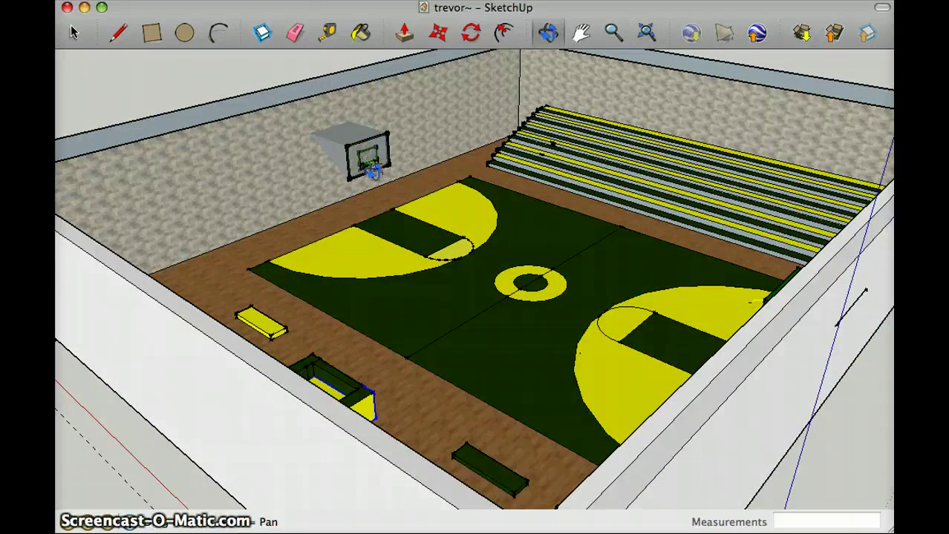
pyautogui.moveTo(371, 170); pyautogui.dragTo(620, 107)
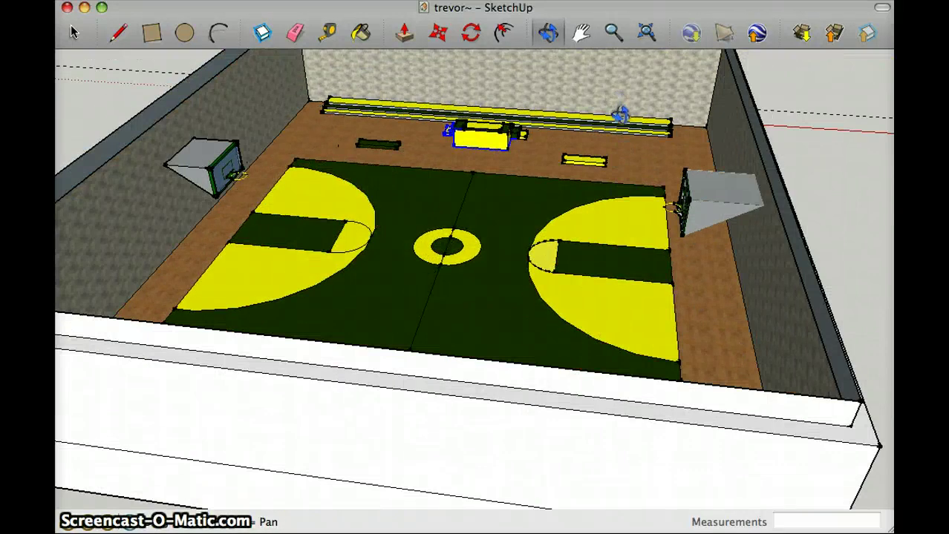
pyautogui.moveTo(496, 263); pyautogui.dragTo(218, 340)
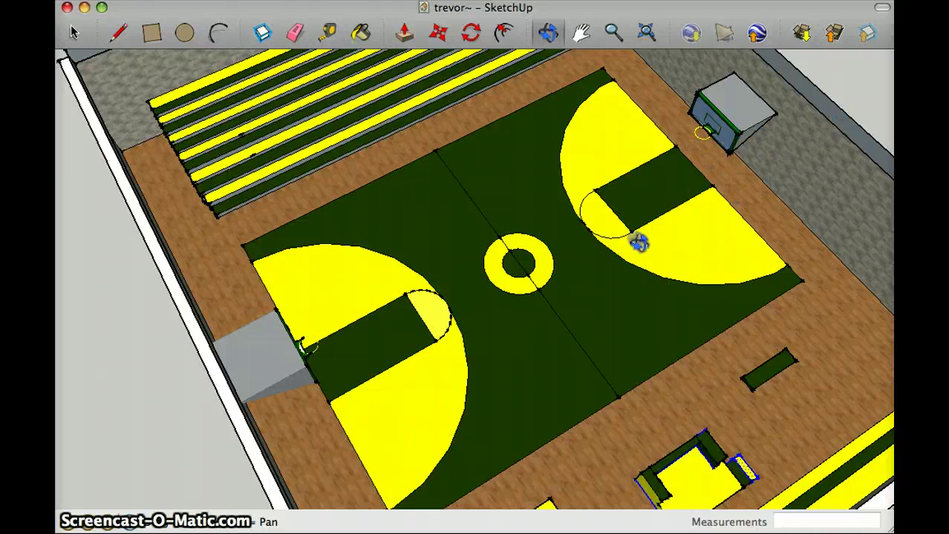
pyautogui.moveTo(635, 241); pyautogui.dragTo(360, 138)
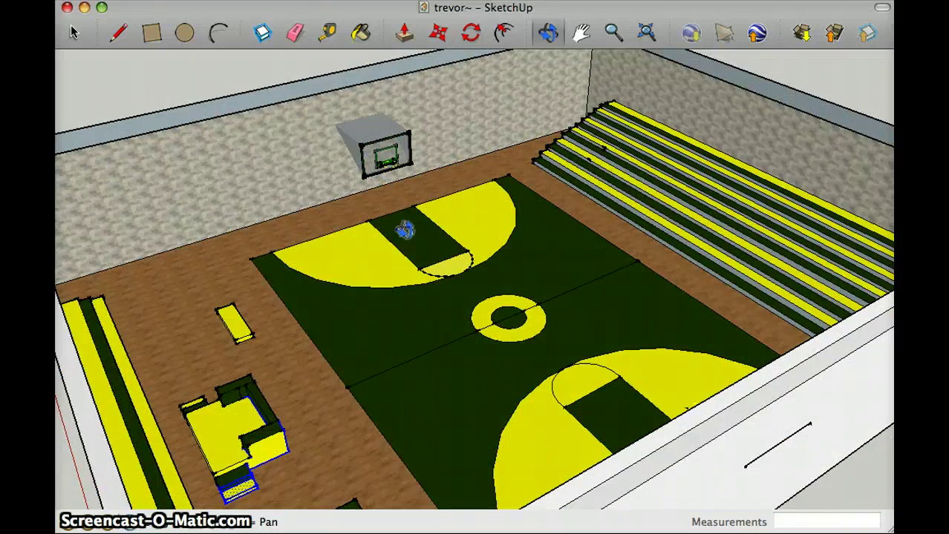
pyautogui.moveTo(449, 350)
pyautogui.mouseDown()
pyautogui.moveTo(743, 376)
pyautogui.moveTo(737, 326)
pyautogui.moveTo(455, 356)
pyautogui.mouseUp()
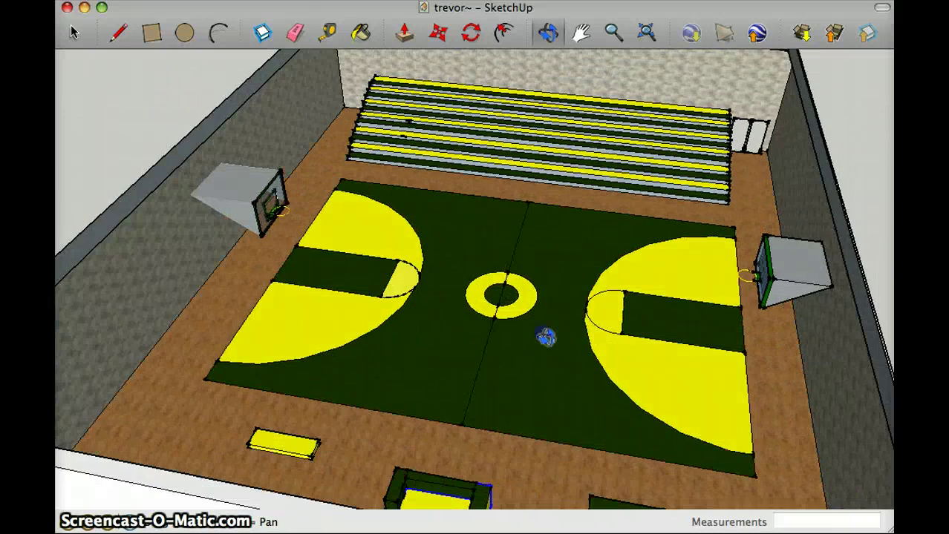
pyautogui.moveTo(546, 335); pyautogui.dragTo(538, 342)
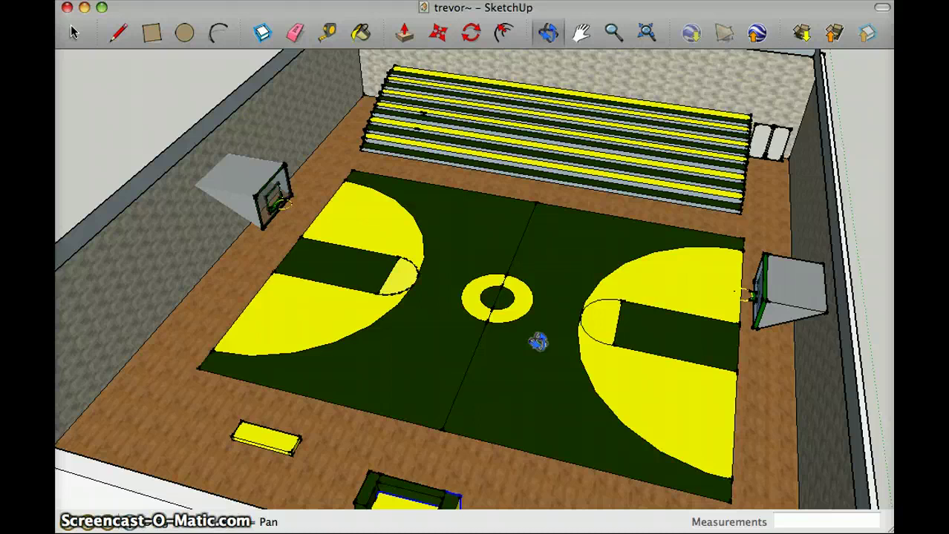
pyautogui.moveTo(481, 296); pyautogui.dragTo(570, 335)
# Cycle through Pan, Orbit and Eraser to the Select arrow, then zoom out to one court end
pyautogui.click(580, 31)
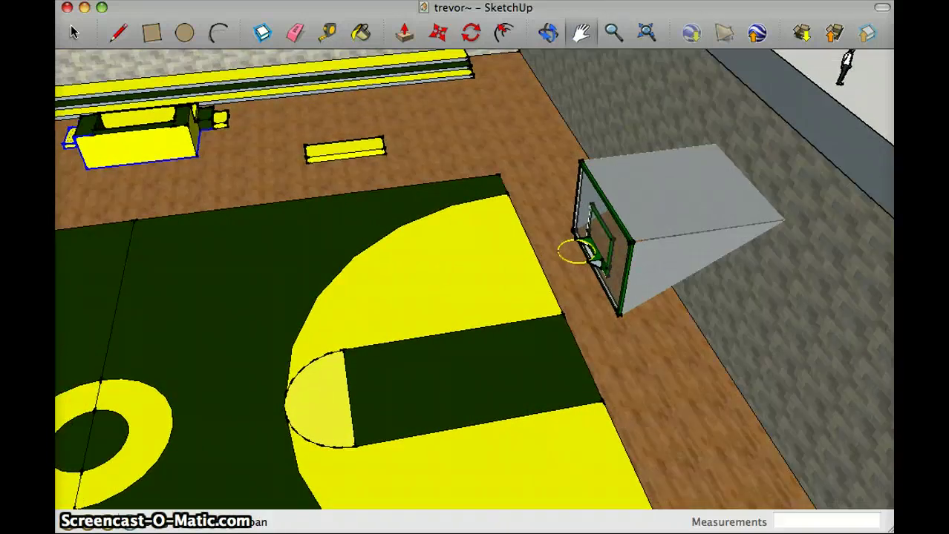
pyautogui.click(548, 32)
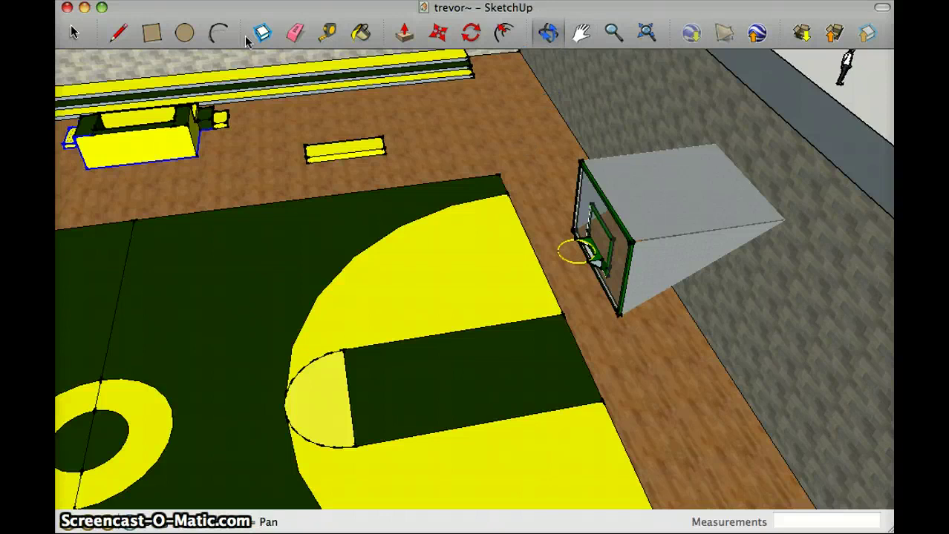
pyautogui.click(296, 33)
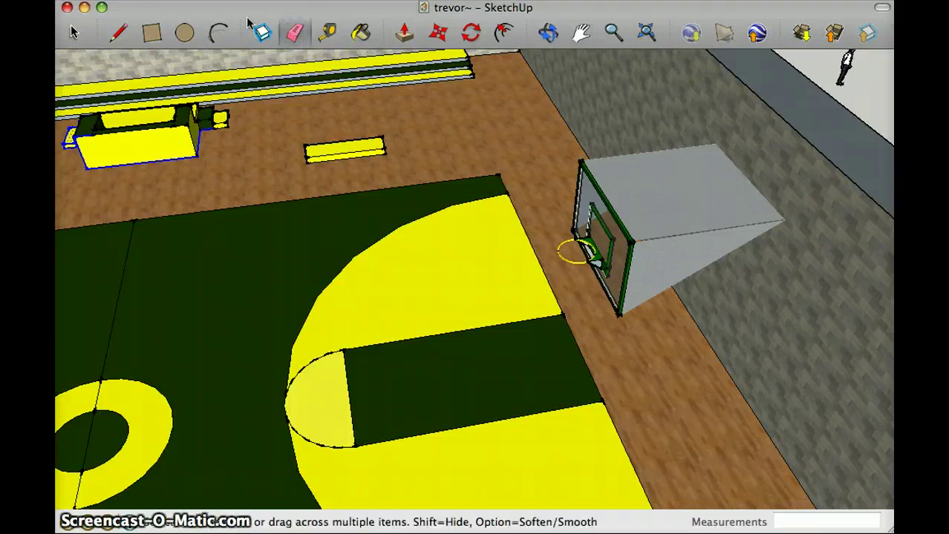
pyautogui.click(72, 32)
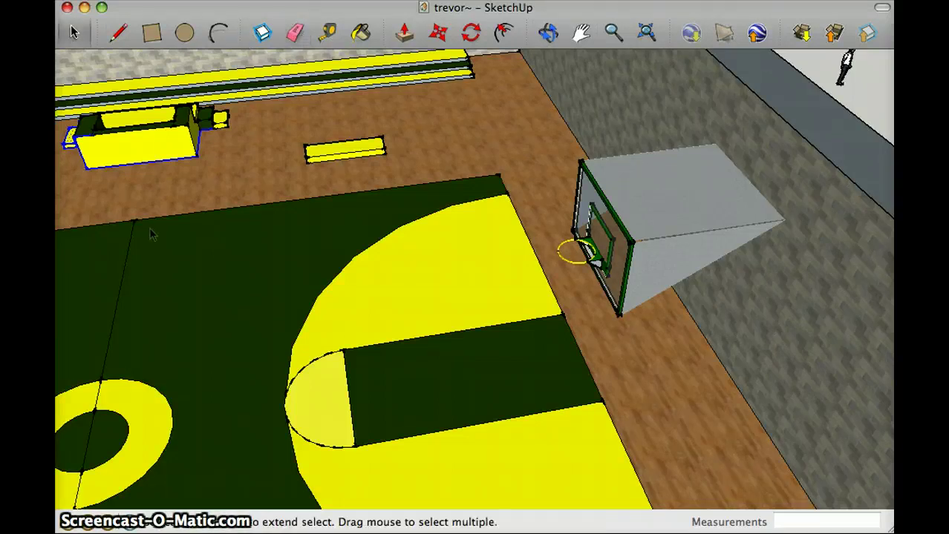
pyautogui.scroll(-3, 361, 211)
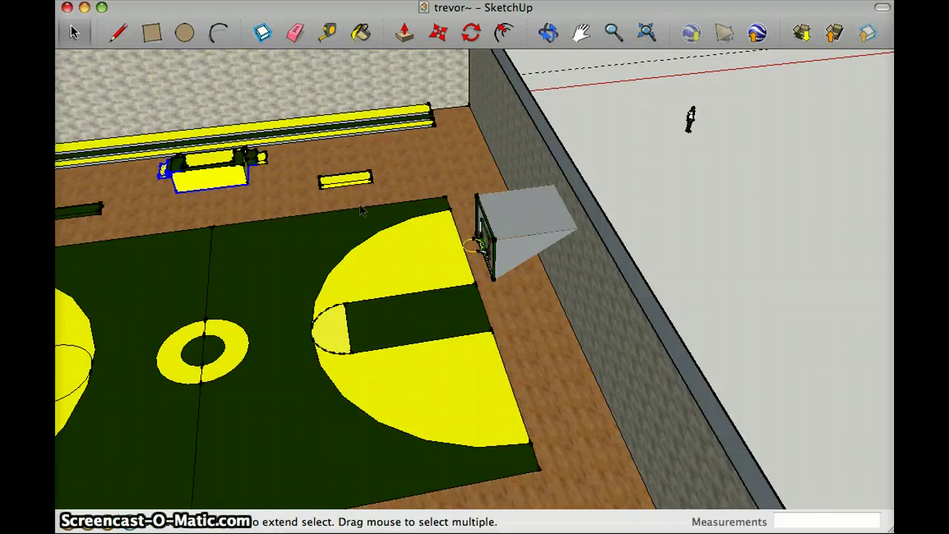
# Orbit over and around the white outer wall to an overall outside view of court, hoops and bleachers
pyautogui.click(551, 26)
pyautogui.moveTo(334, 223); pyautogui.dragTo(444, 73)
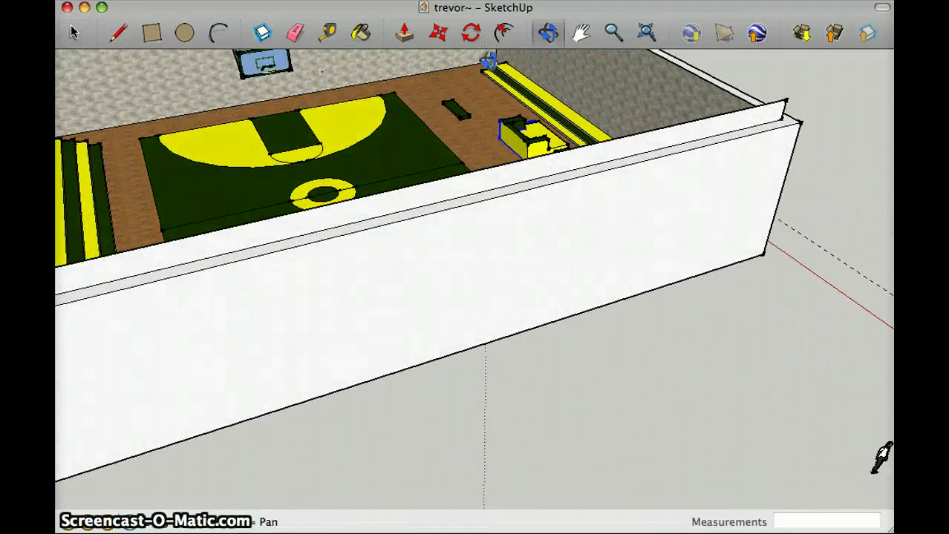
pyautogui.moveTo(881, 459); pyautogui.dragTo(272, 105)
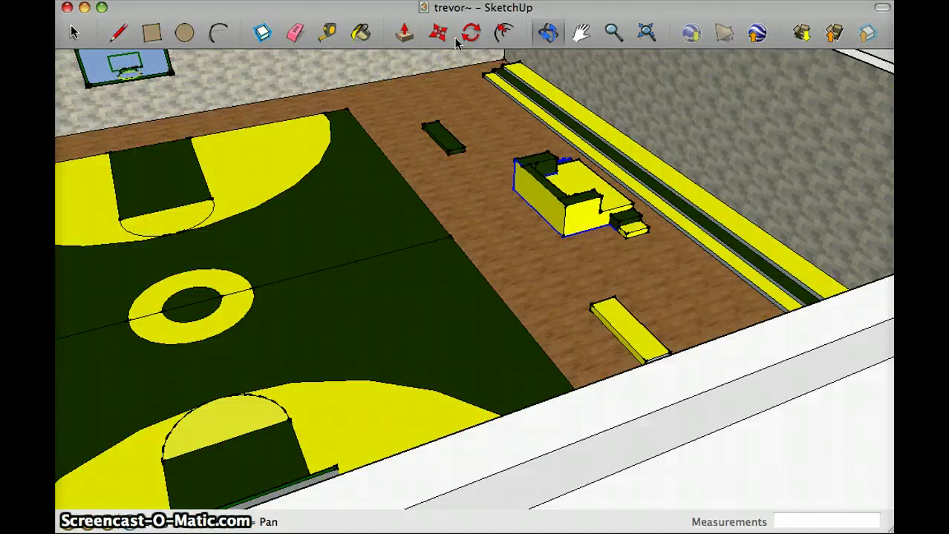
pyautogui.moveTo(192, 132); pyautogui.dragTo(295, 280)
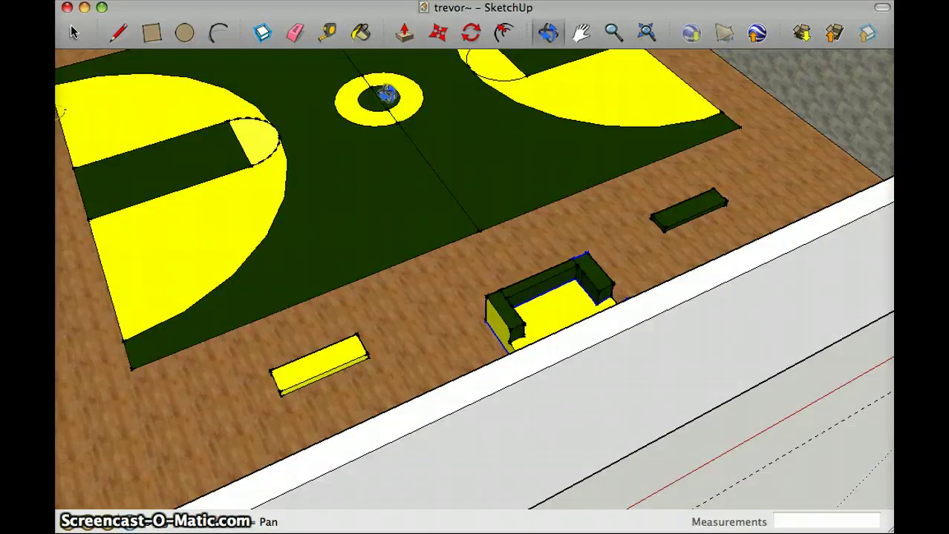
pyautogui.scroll(3, 402, 156)
pyautogui.scroll(-5, 403, 156)
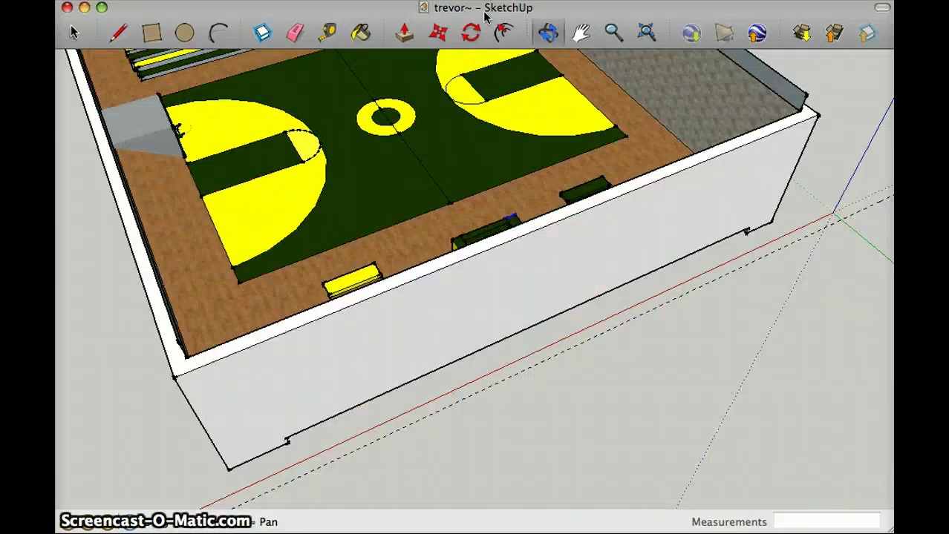
pyautogui.moveTo(485, 114); pyautogui.dragTo(166, 201)
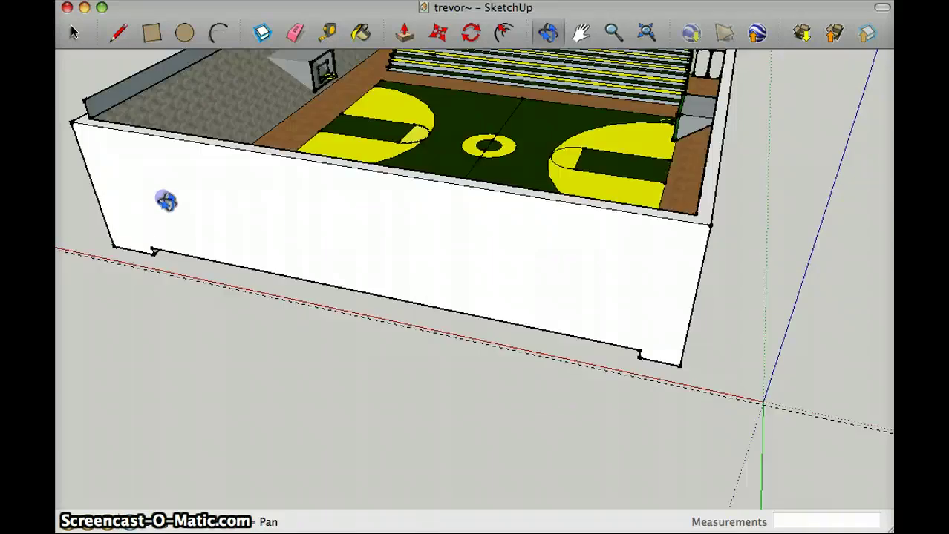
pyautogui.moveTo(617, 204); pyautogui.dragTo(422, 280)
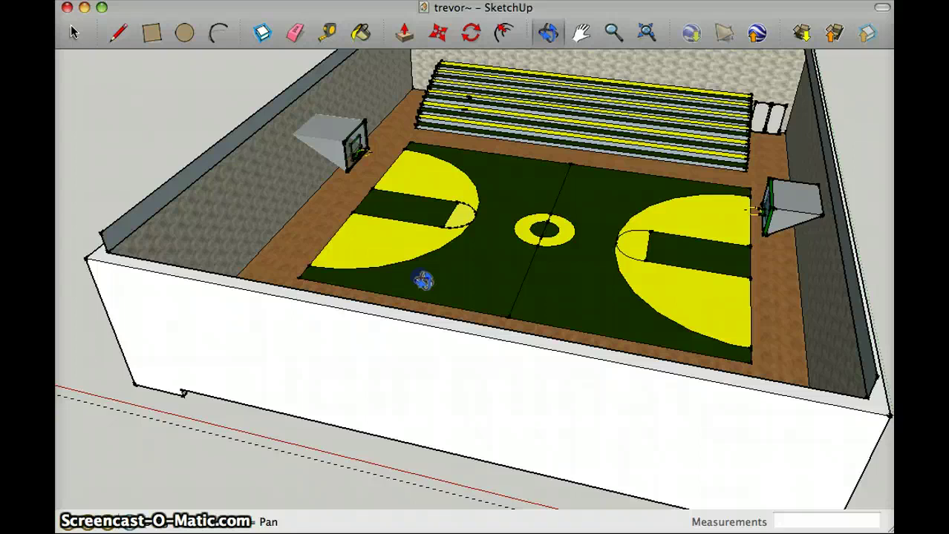